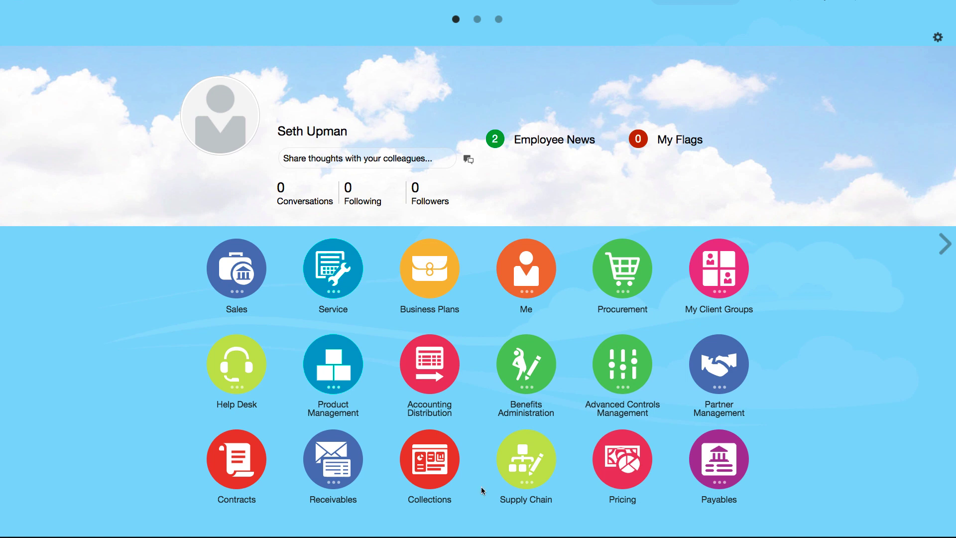
scroll(764, 327, down, 3)
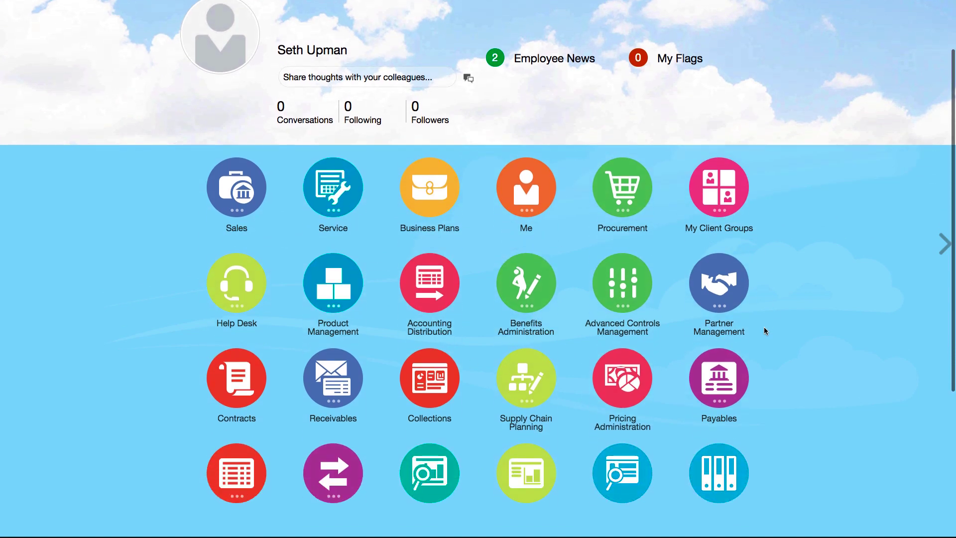
scroll(764, 327, down, 4)
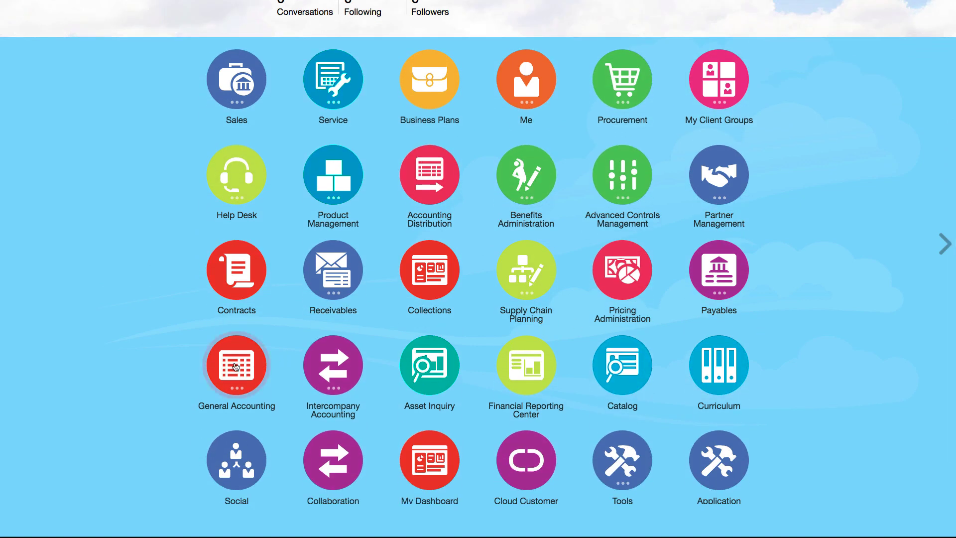
- Expand General Accounting on the springboard to show Dashboard, Journals and Period Close
click(235, 366)
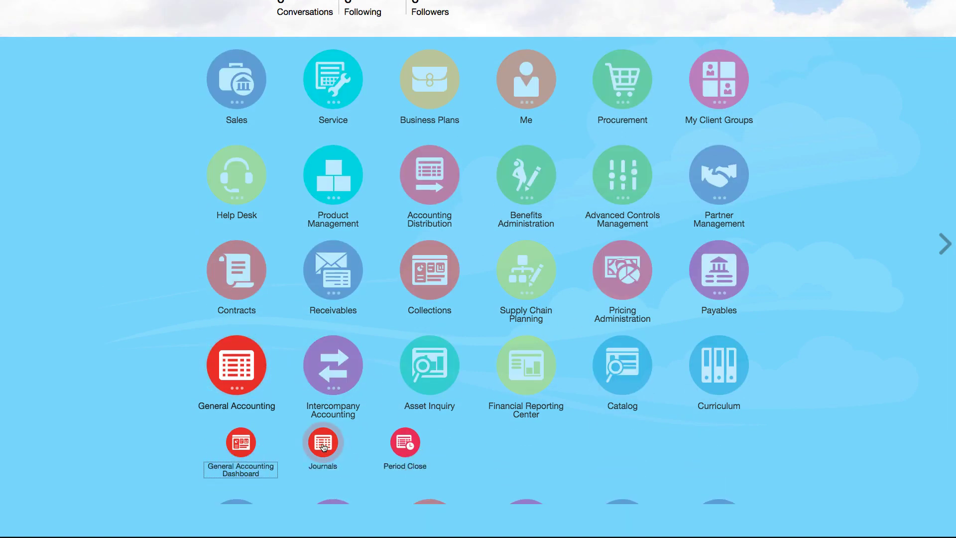
- Go to the Manage Journals search page via the Journals work area's Tasks panel
click(323, 446)
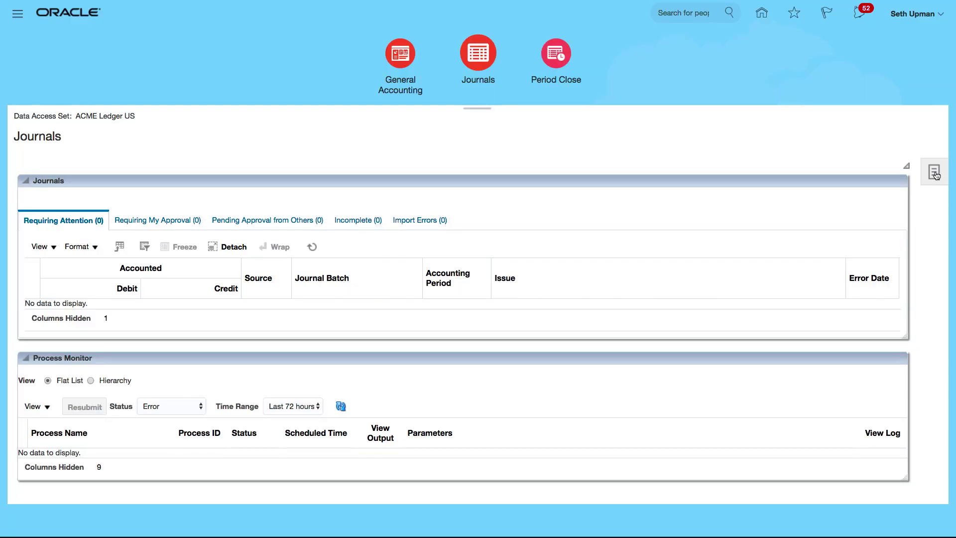
click(936, 174)
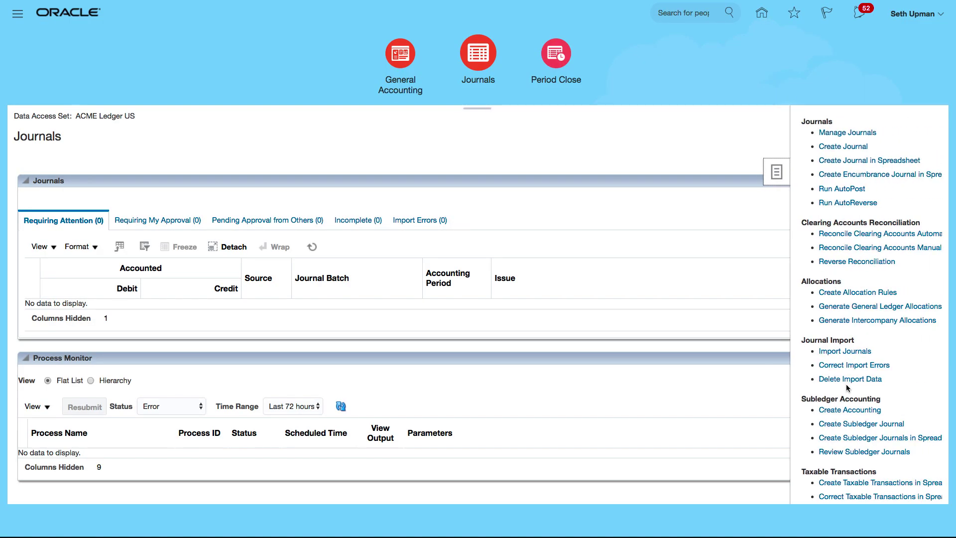
click(847, 132)
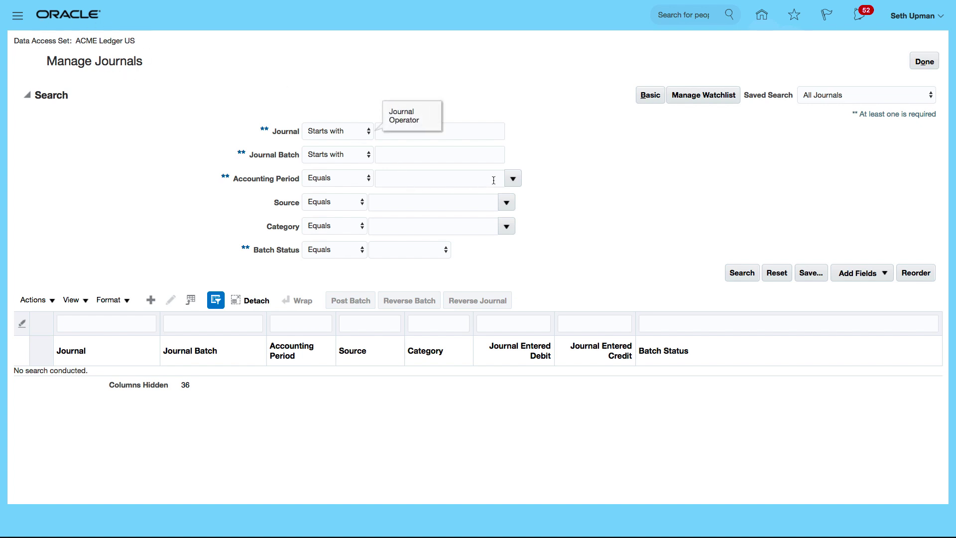
- Search journals for accounting period Jul-18
click(513, 178)
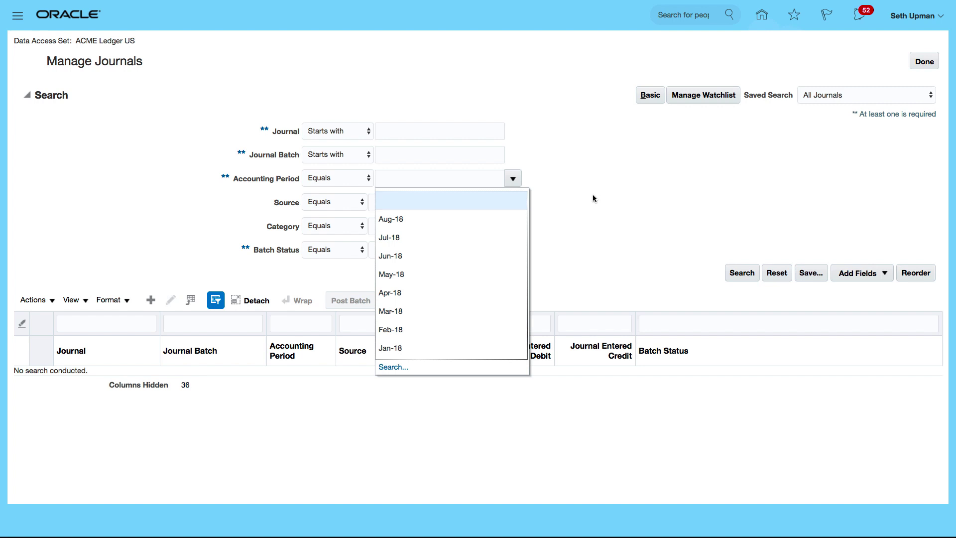
click(395, 236)
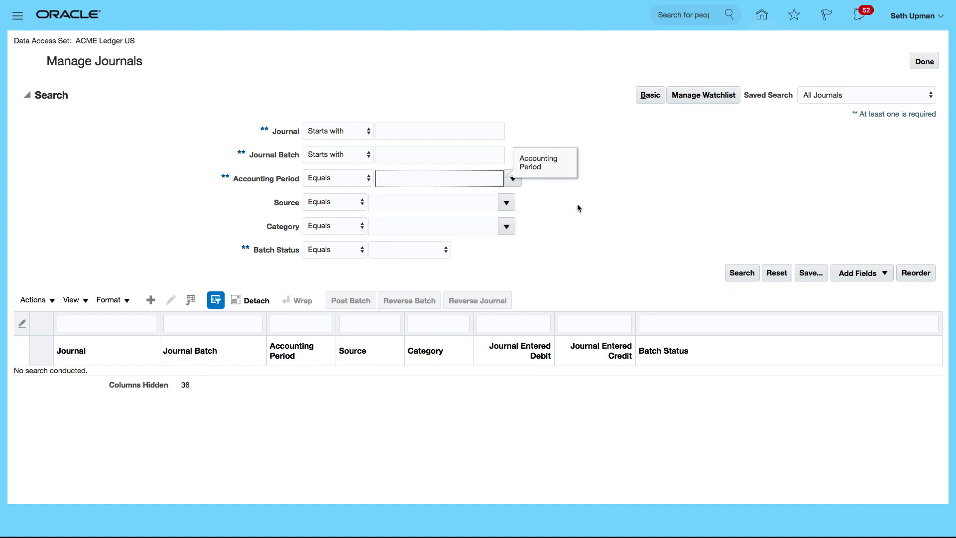
click(743, 273)
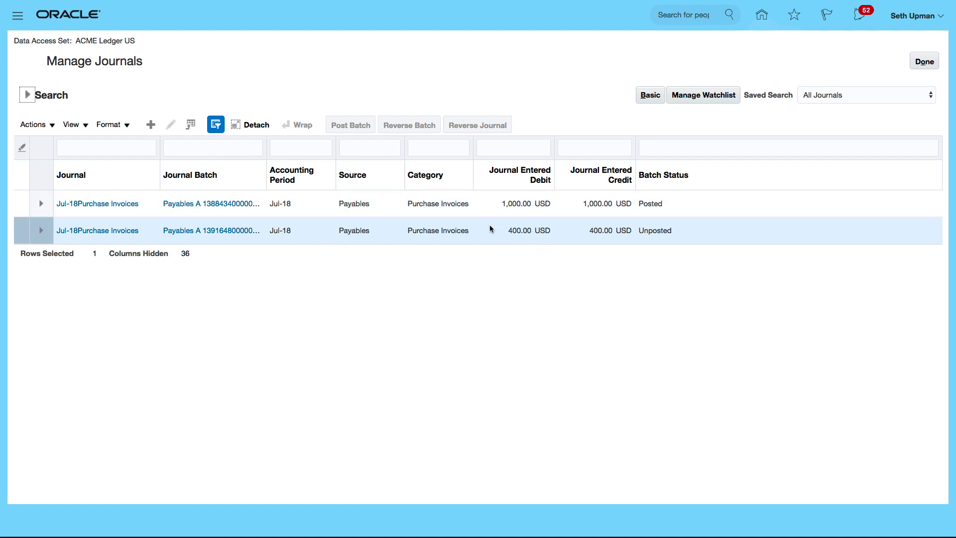
- Open the 400.00 Jul-18 Purchase Invoices journal, show more details, and view a line's account segments
click(85, 231)
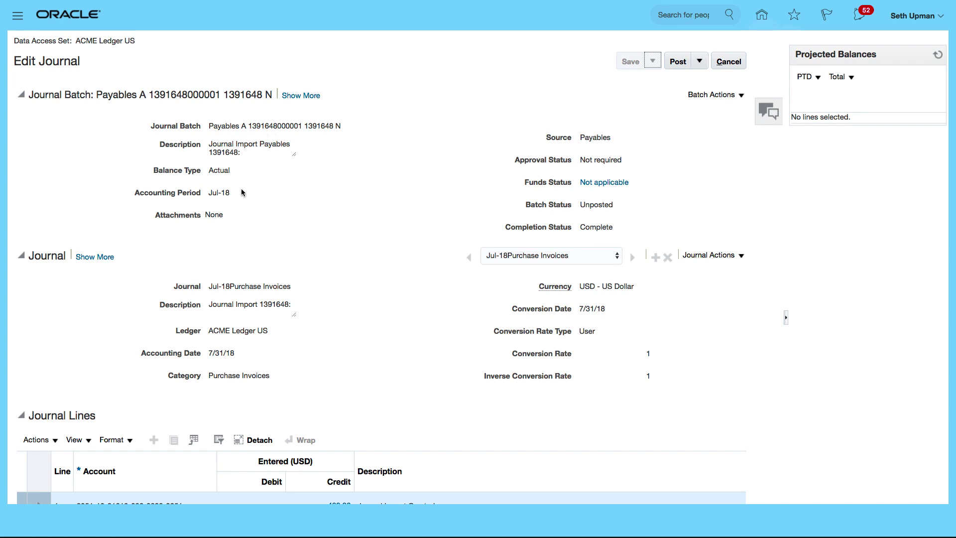
scroll(250, 183, down, 3)
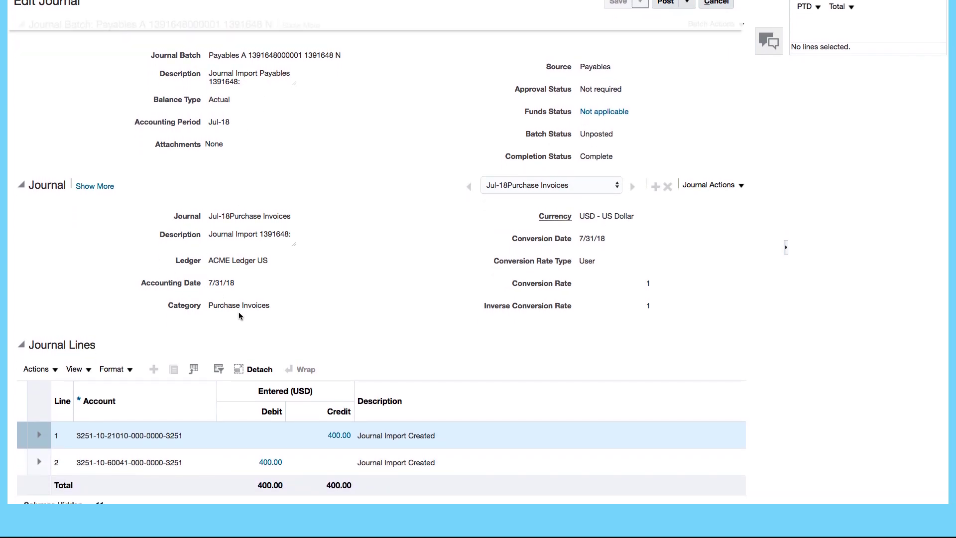
click(95, 187)
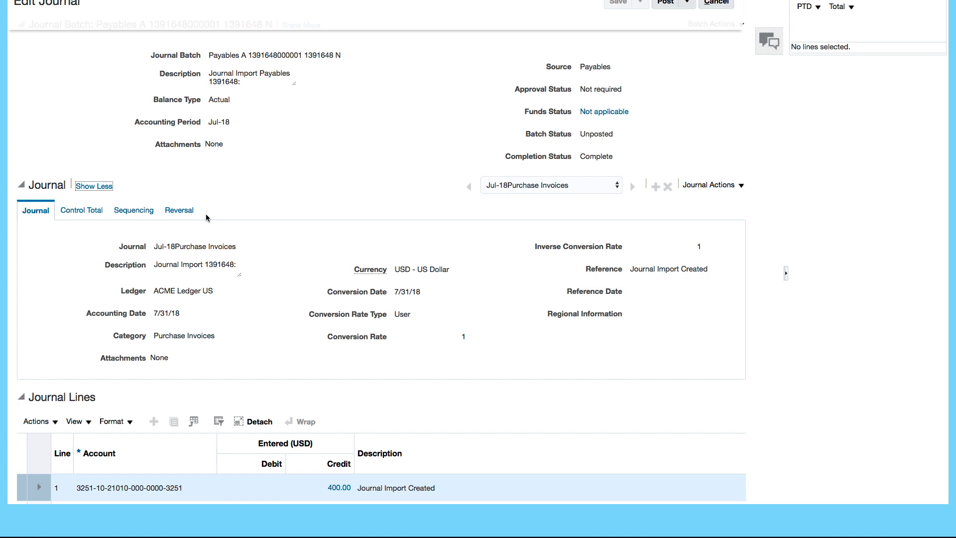
scroll(260, 258, down, 2)
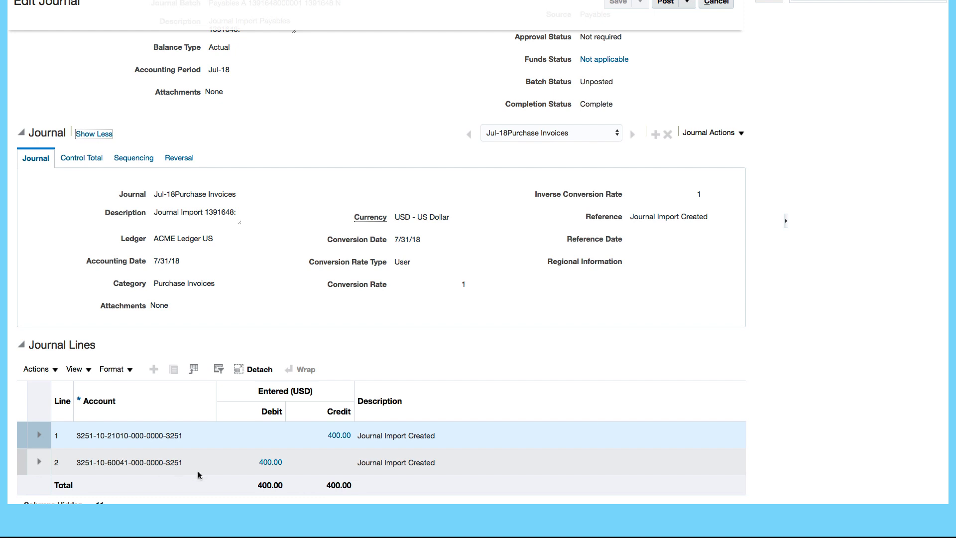
click(120, 464)
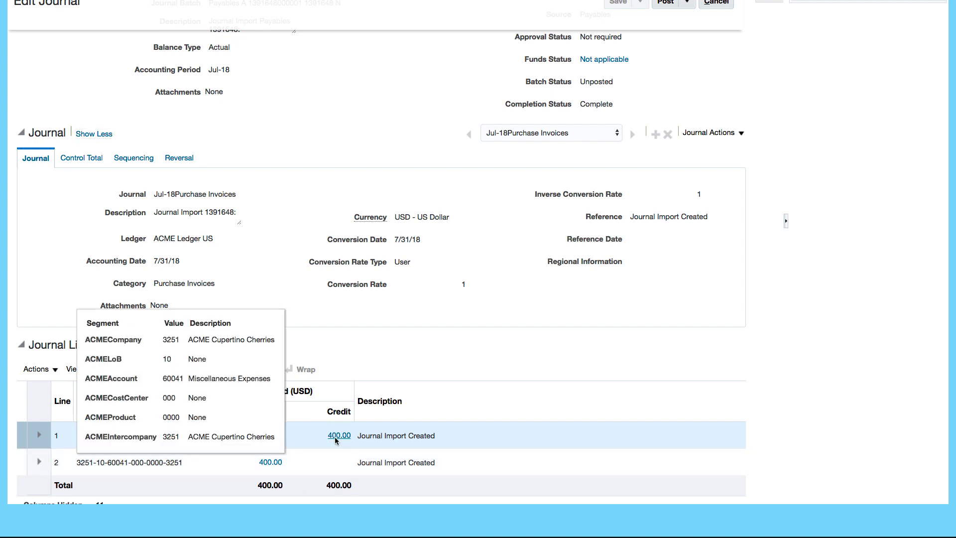
- Drill into line 2's 400.00 debit and expand its transaction information
click(270, 462)
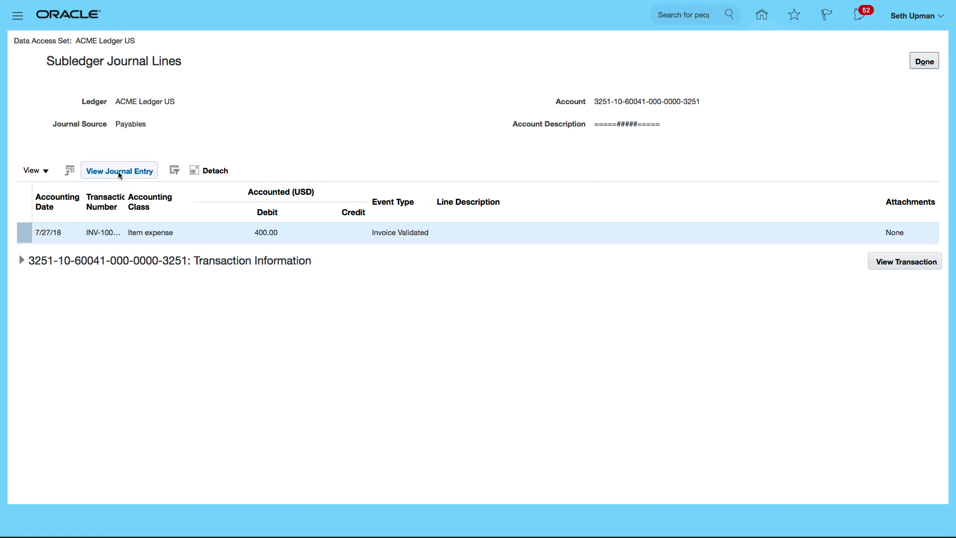
click(23, 260)
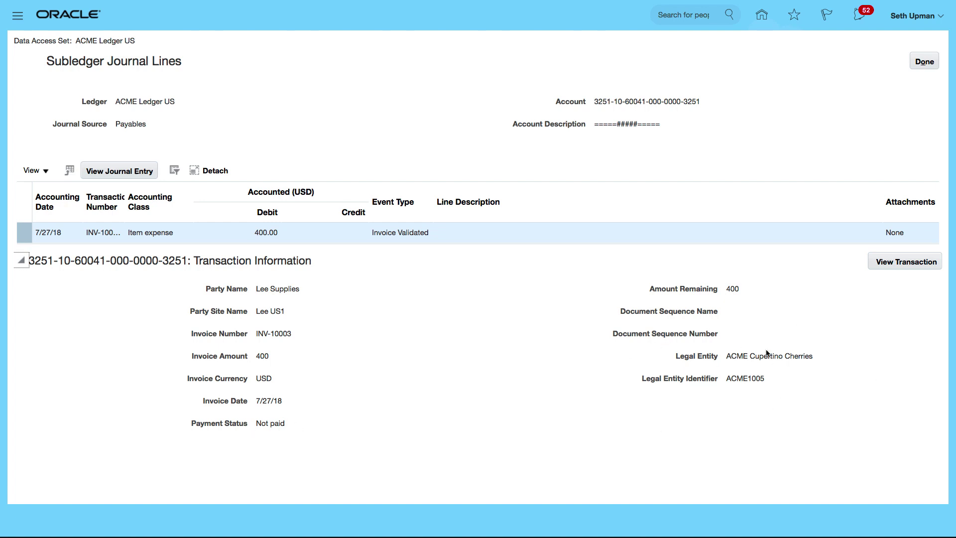
- View the INV-10003 transaction to review its lines, tax and totals
click(897, 264)
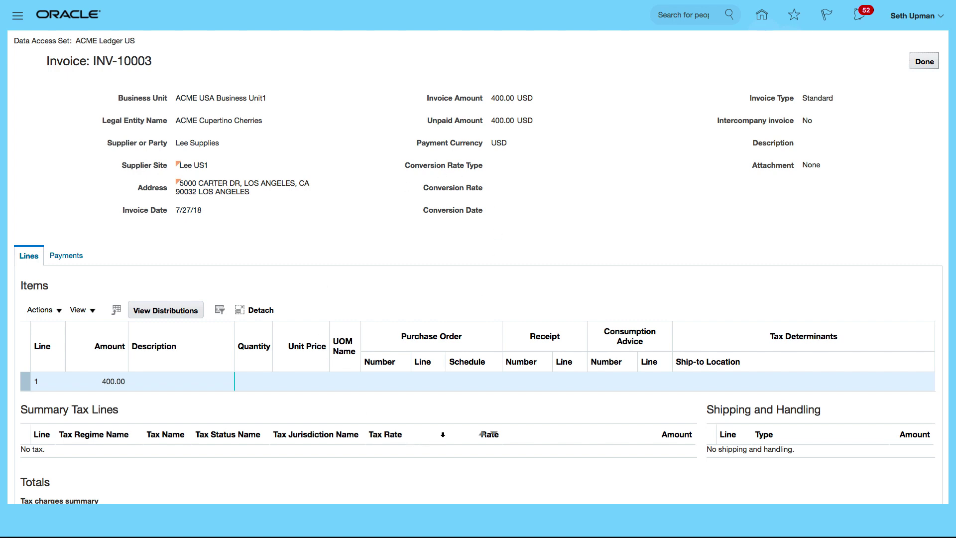
scroll(443, 435, down, 3)
scroll(442, 434, down, 2)
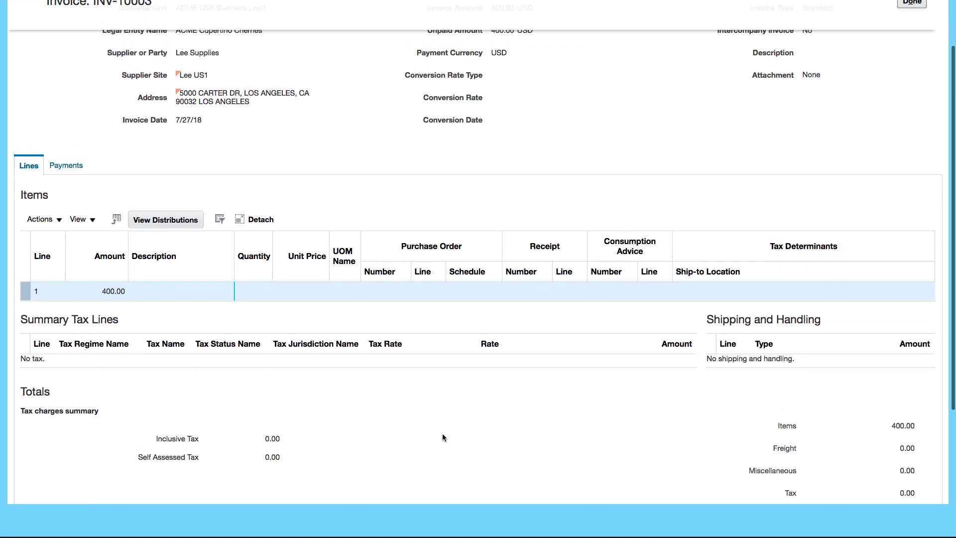
scroll(444, 437, up, 5)
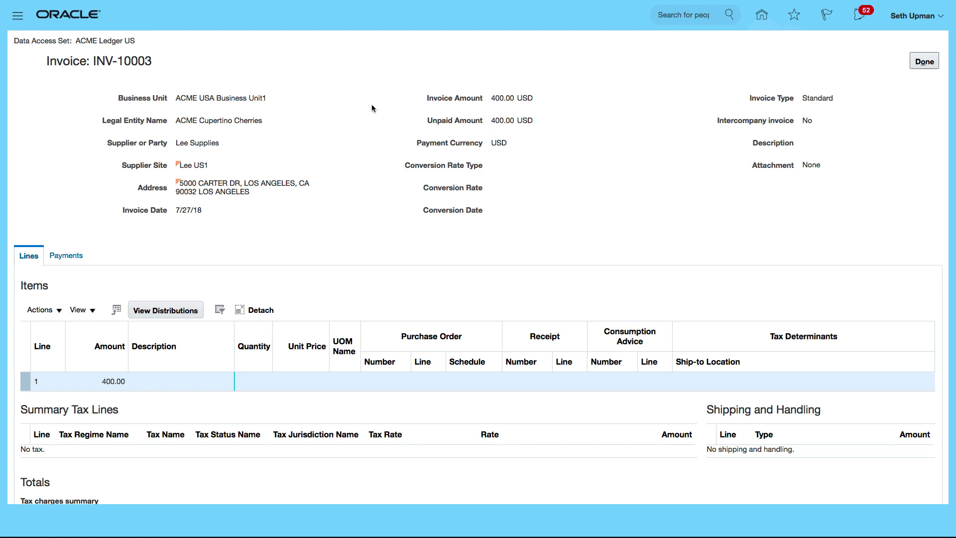
- Close the invoice and subledger lines, then cancel the Edit Journal page without saving
click(925, 61)
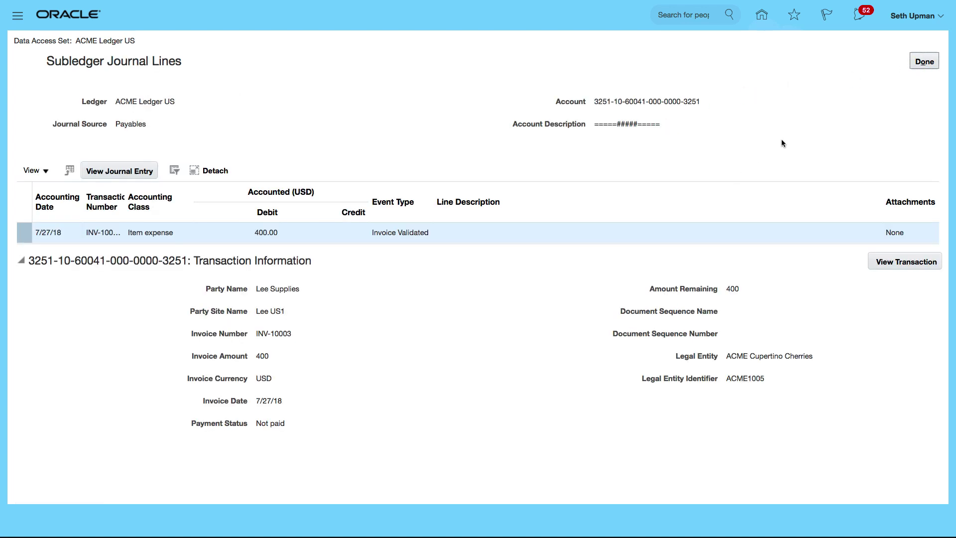
click(926, 64)
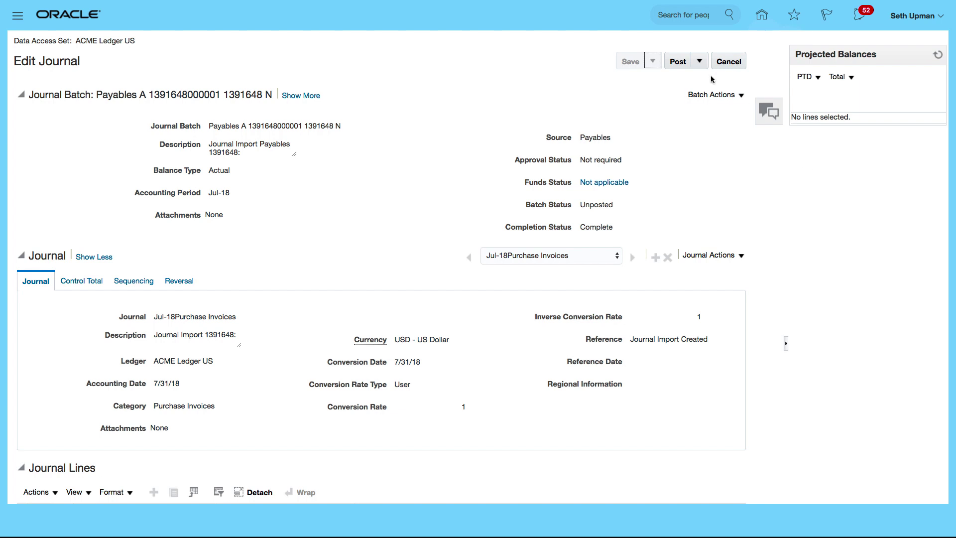
click(727, 61)
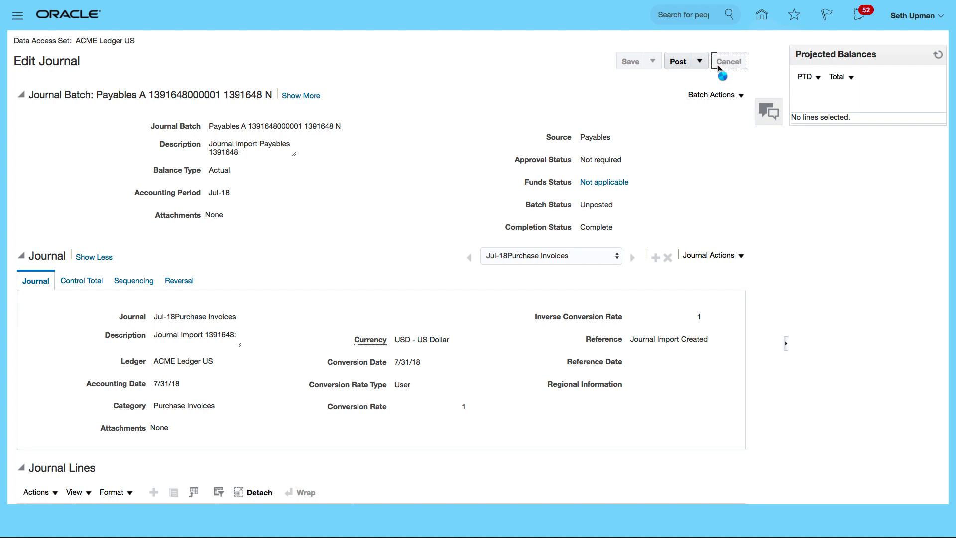